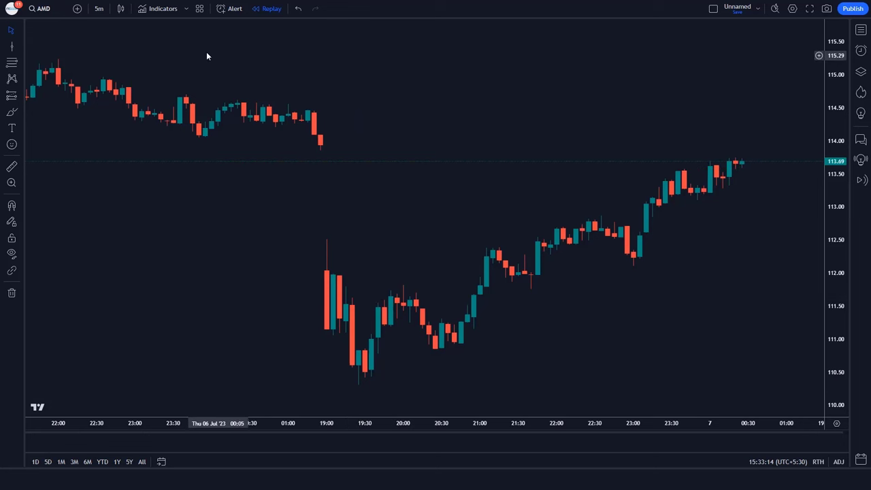
Add the Range Filter Buy and Sell 5min indicator to the AMD chart
key("/")
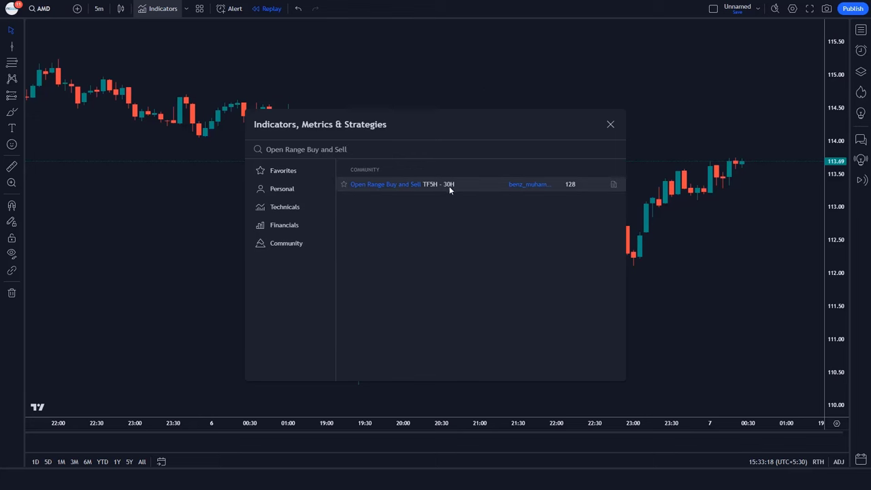
left_click(425, 183)
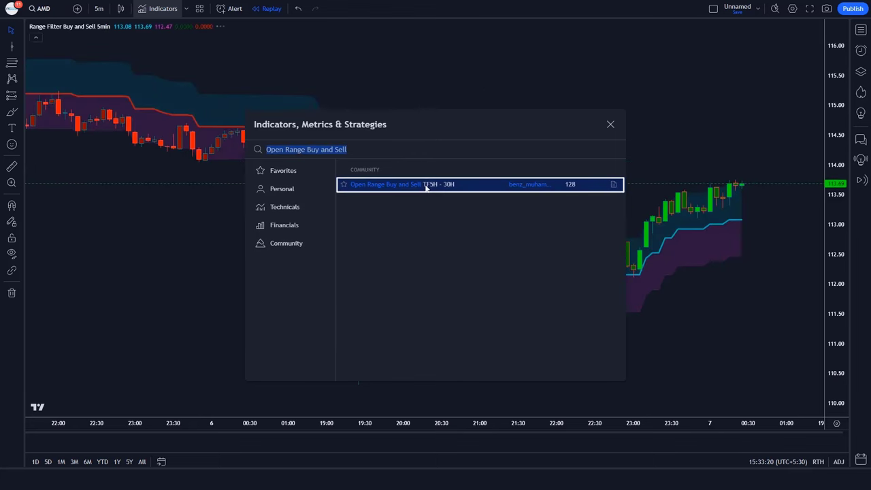
left_click(609, 125)
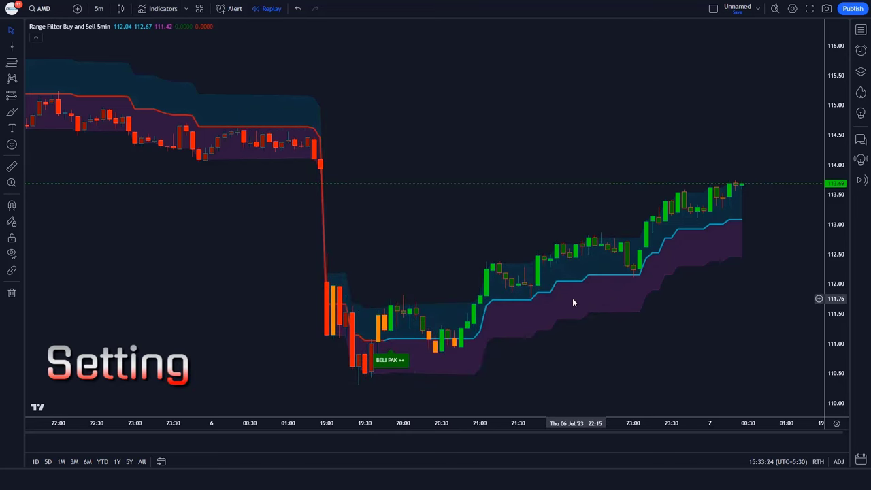
Change the Range Filter indicator's Range Multiplier from 3 to 5
double_click(545, 294)
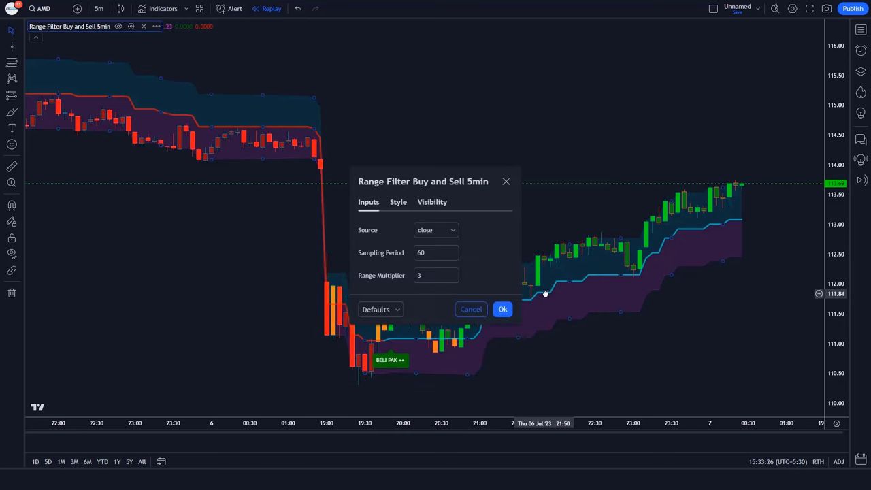
left_click(449, 279)
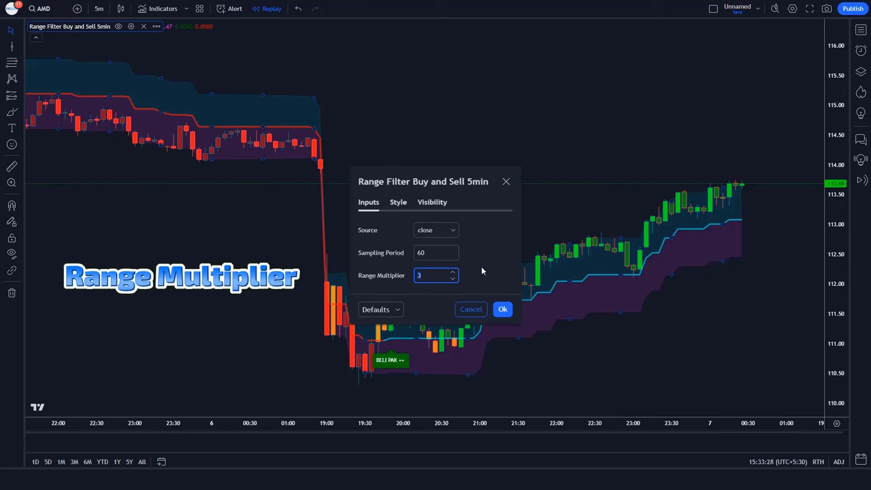
key("BackSpace")
type("5")
left_click(483, 271)
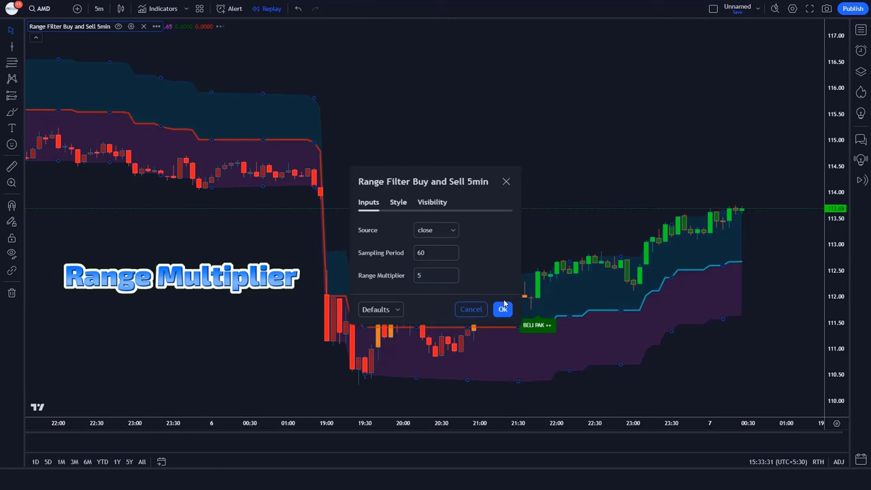
left_click(502, 308)
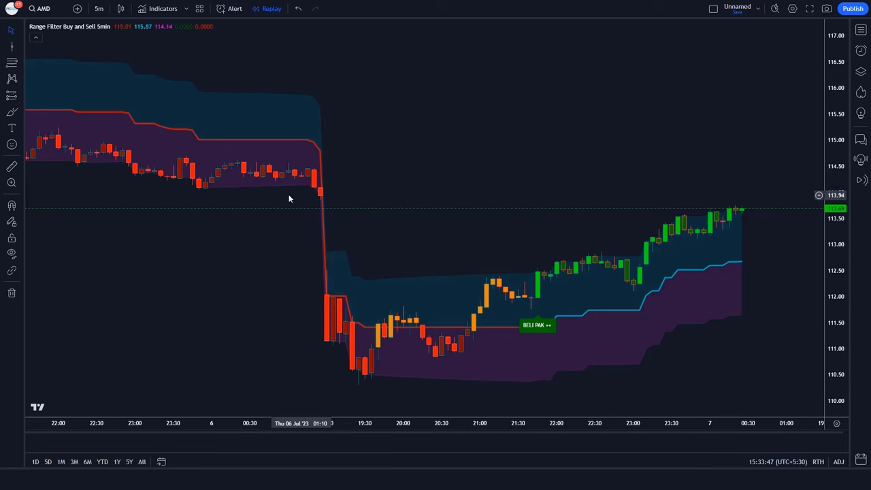
Search for Sell / Buy Rates and add the community indicator as a pane below the chart
left_click(162, 8)
type("Sell / Buy Rates")
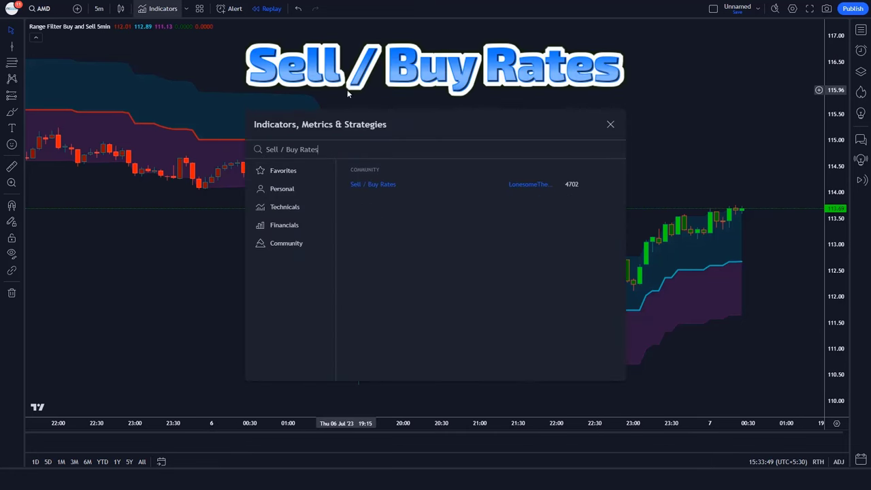
key("ctrl+a")
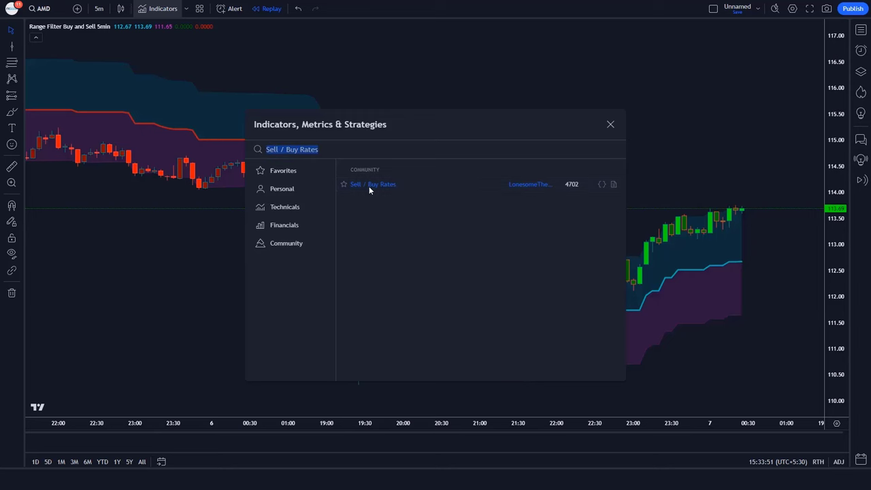
left_click(369, 187)
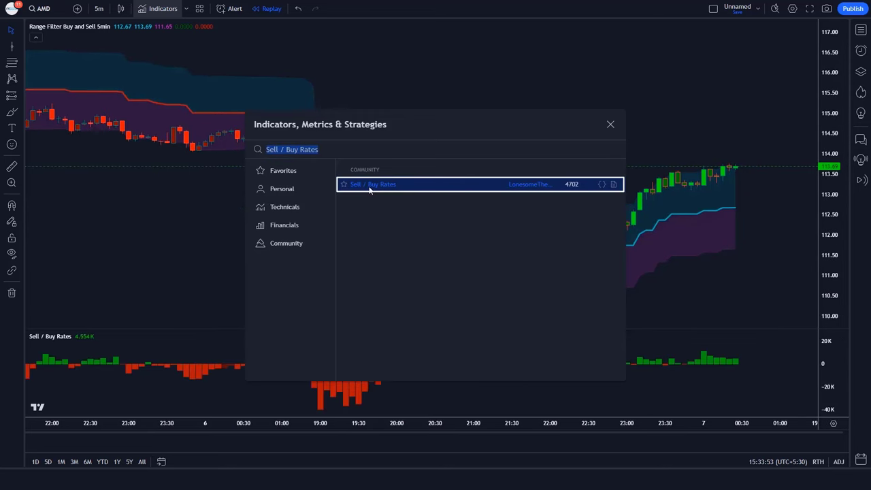
left_click(610, 125)
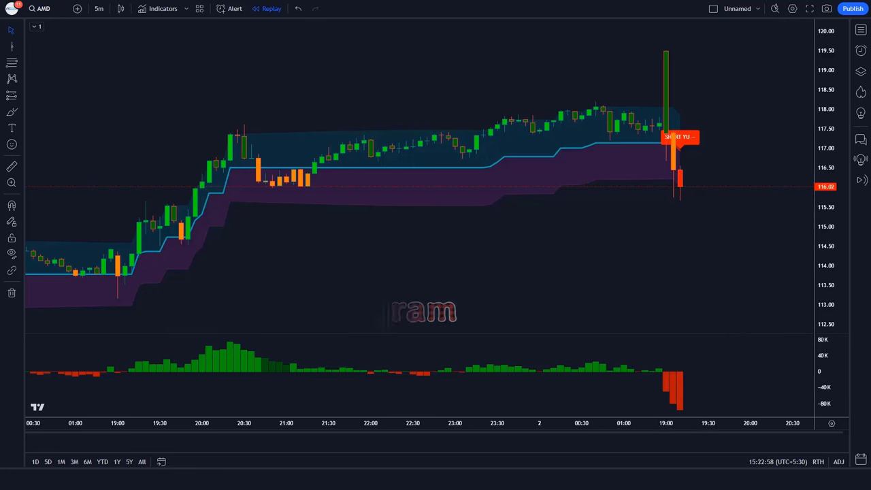
Place a short position on the sell-signal candle with its target lowered to 113.08, then check its result
left_click(680, 186)
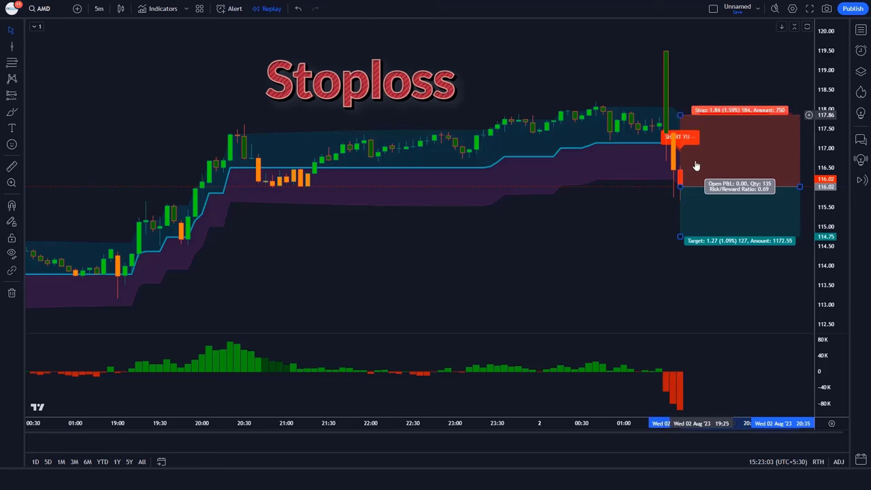
left_click_drag(681, 237, 686, 300)
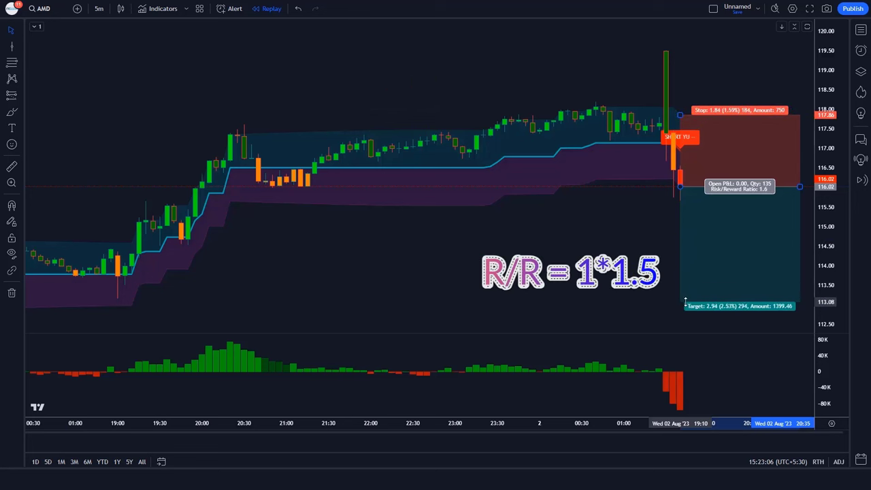
key("Escape")
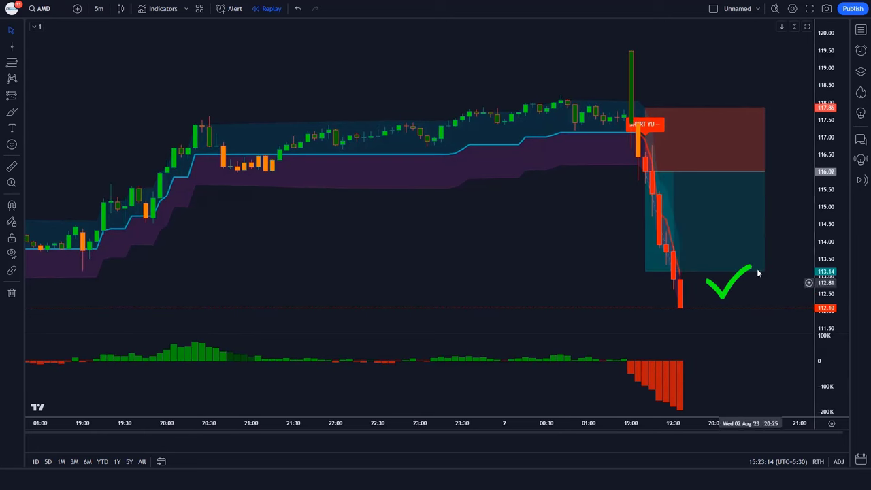
left_click(681, 182)
left_click(723, 206)
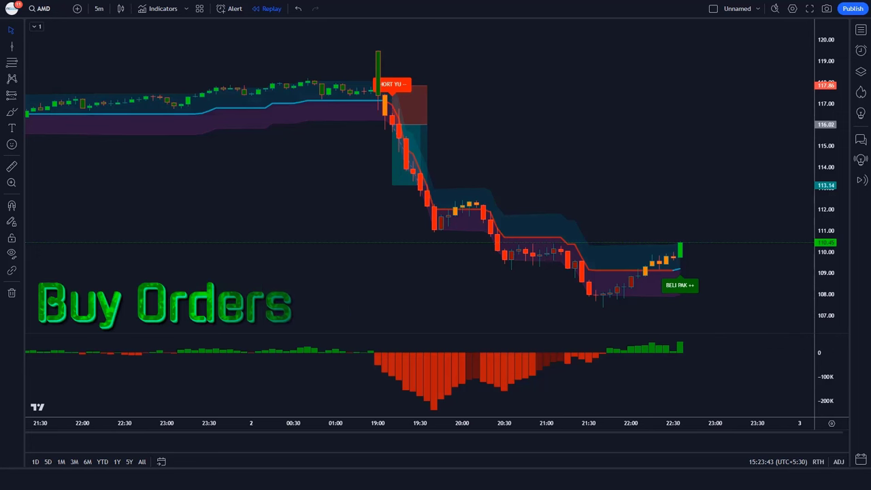
Place a long position on the buy-signal candle, adjusting the stop and raising the target to about 1.5 risk/reward
left_click(680, 245)
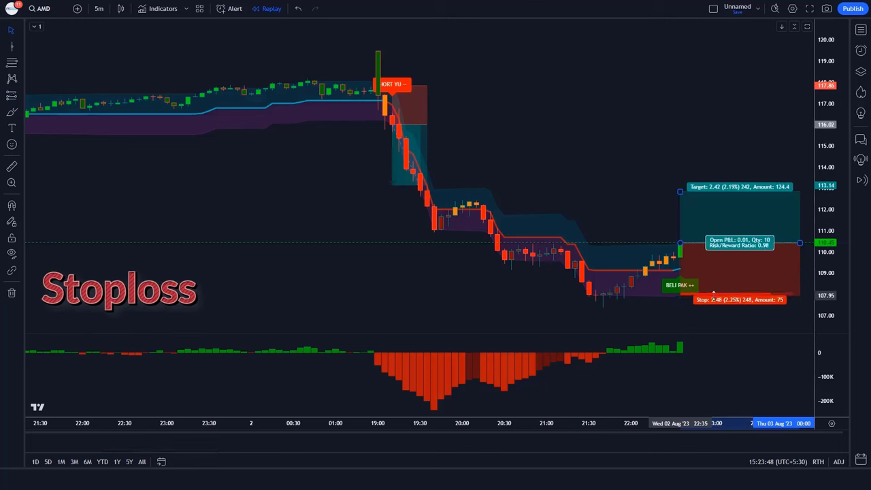
left_click_drag(713, 293, 713, 294)
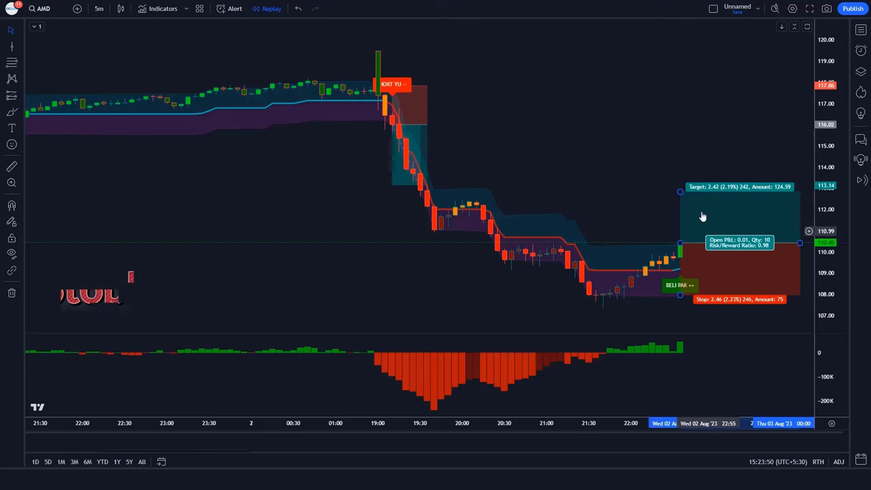
left_click_drag(679, 191, 678, 170)
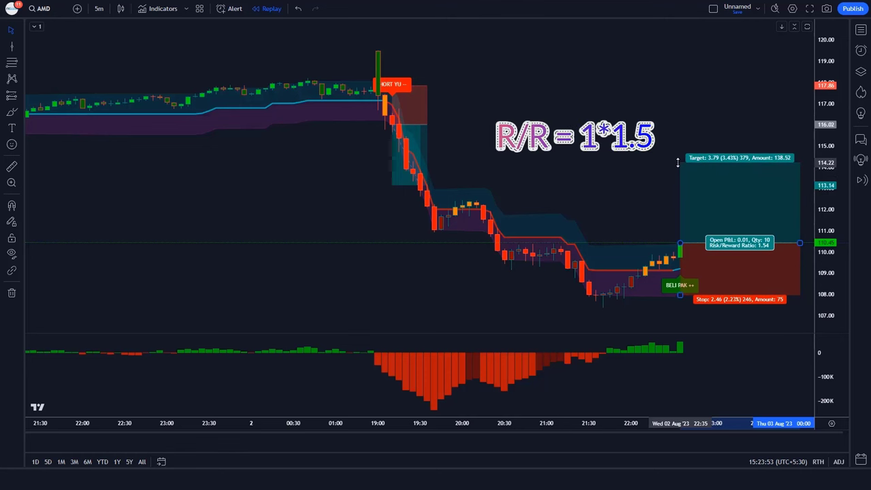
left_click(561, 140)
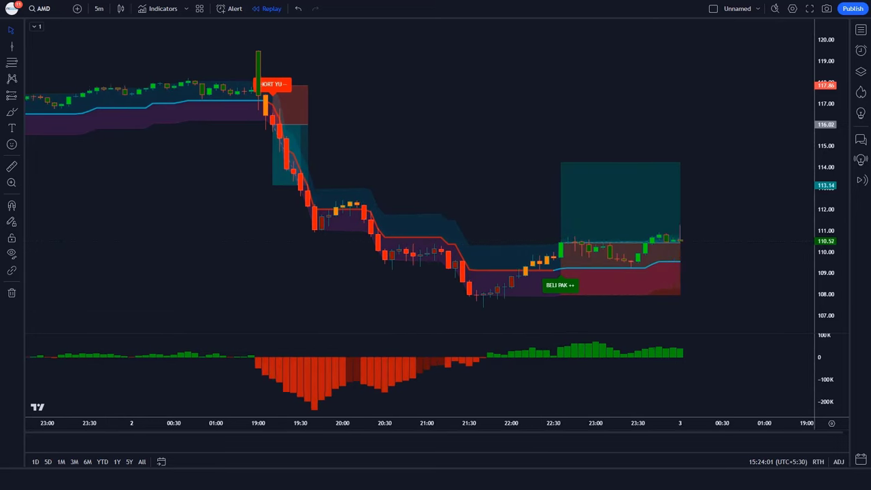
Stretch the long position box rightward across the replayed bars until the target is hit
left_click_drag(680, 242, 807, 242)
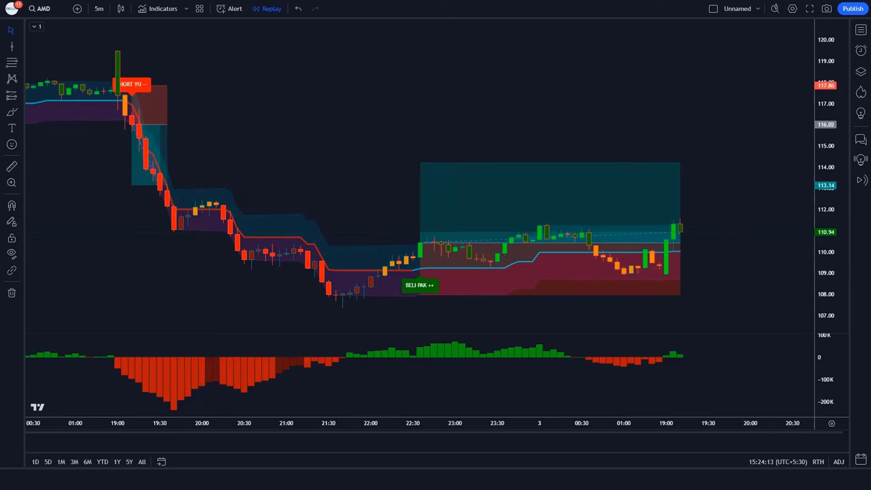
left_click_drag(683, 249, 764, 324)
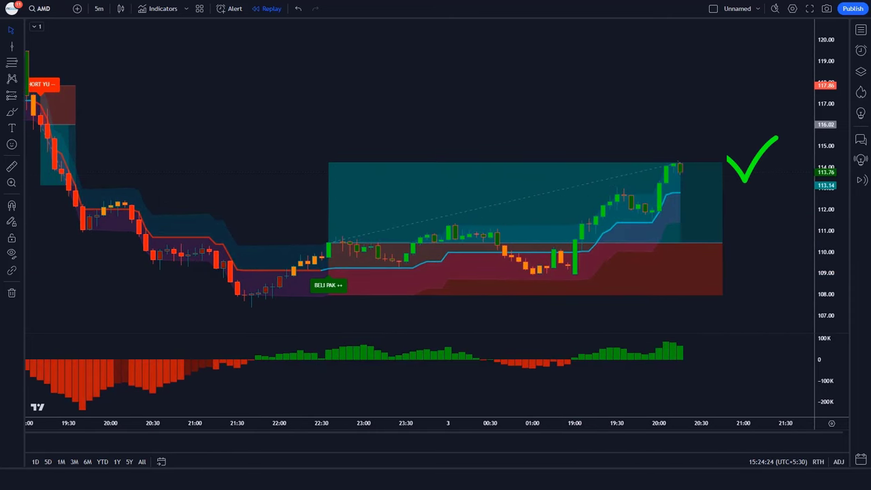
left_click_drag(720, 242, 681, 242)
left_click(714, 264)
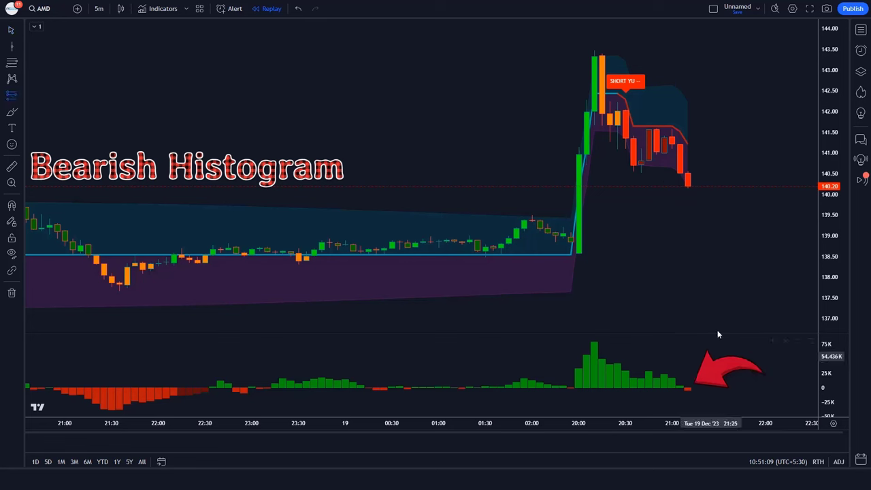
Place a short at the December 19 signal with the stop raised near 142.22 and the target lowered to 137.09
left_click(687, 188)
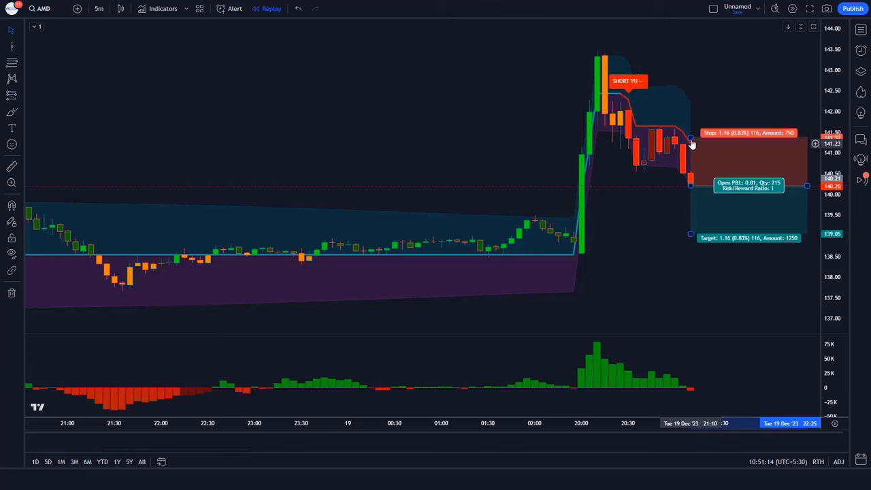
left_click_drag(692, 143, 703, 101)
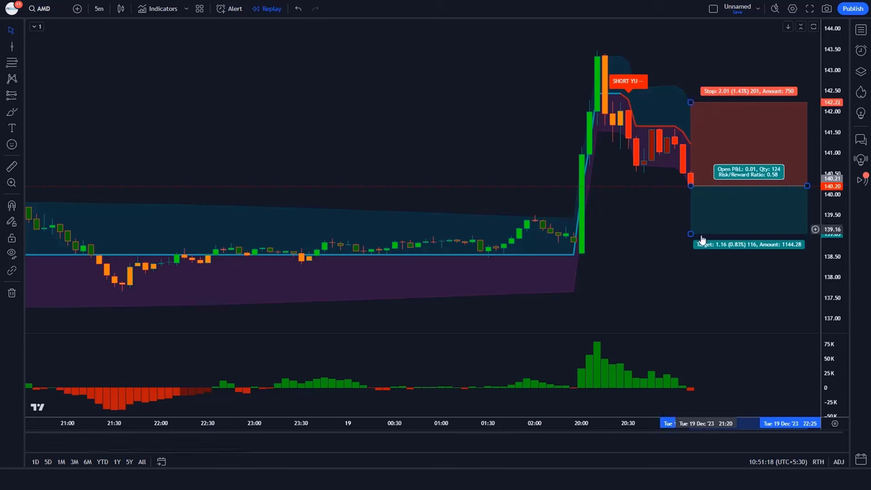
left_click_drag(689, 235, 687, 311)
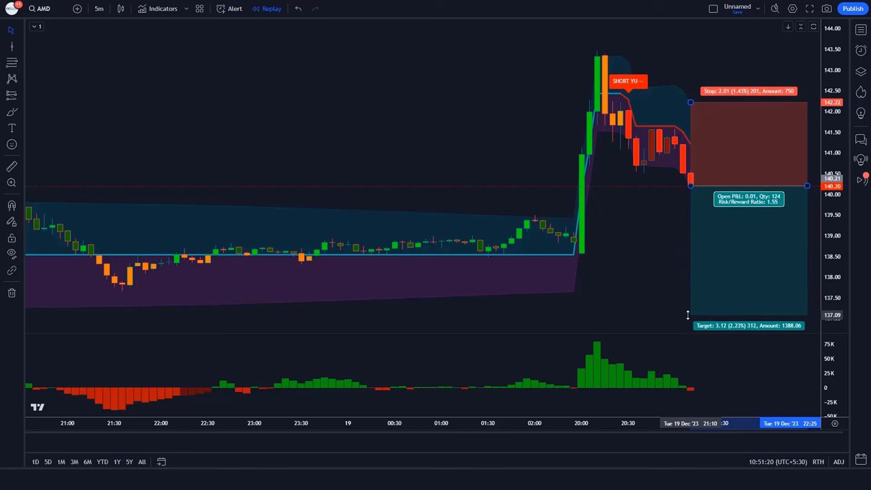
left_click(647, 264)
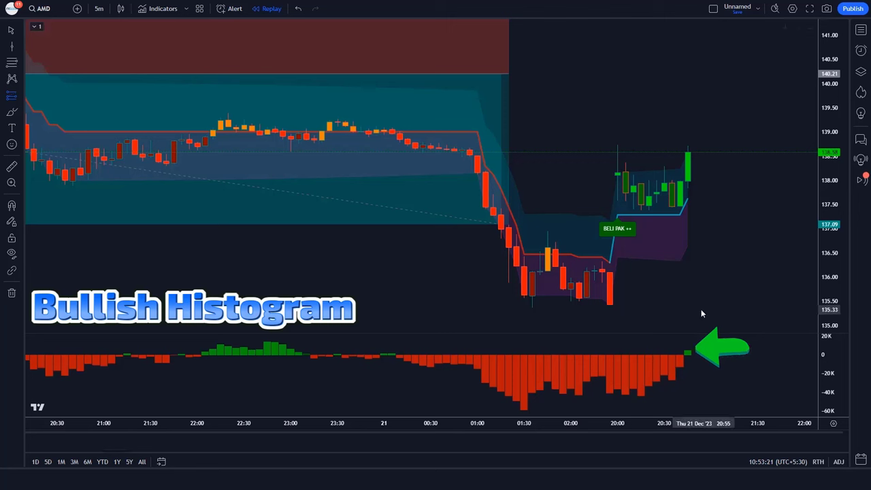
Place a long with the stop at 136.82 and the target raised to about 1.43 risk/reward, then resume replay
left_click(687, 154)
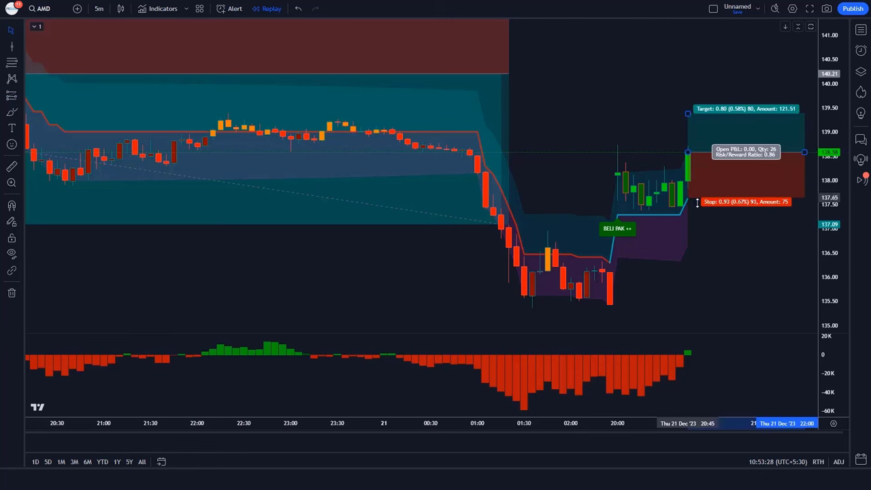
left_click_drag(697, 203, 706, 236)
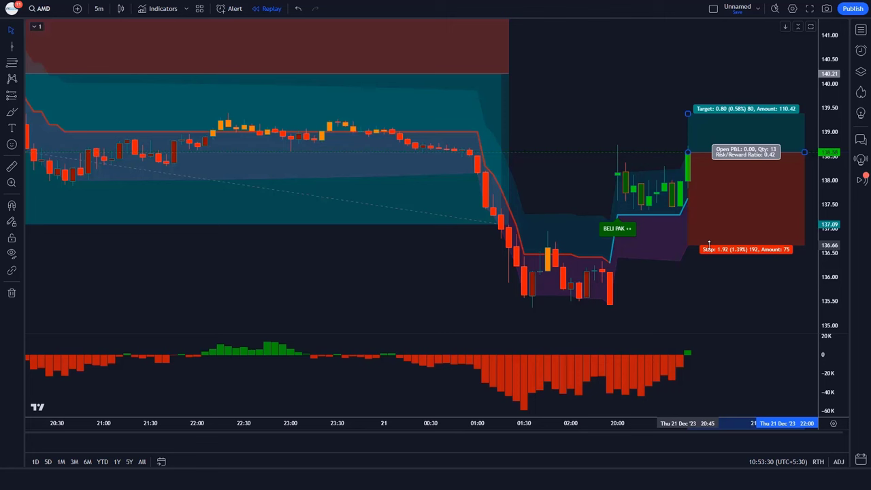
left_click_drag(686, 114, 677, 21)
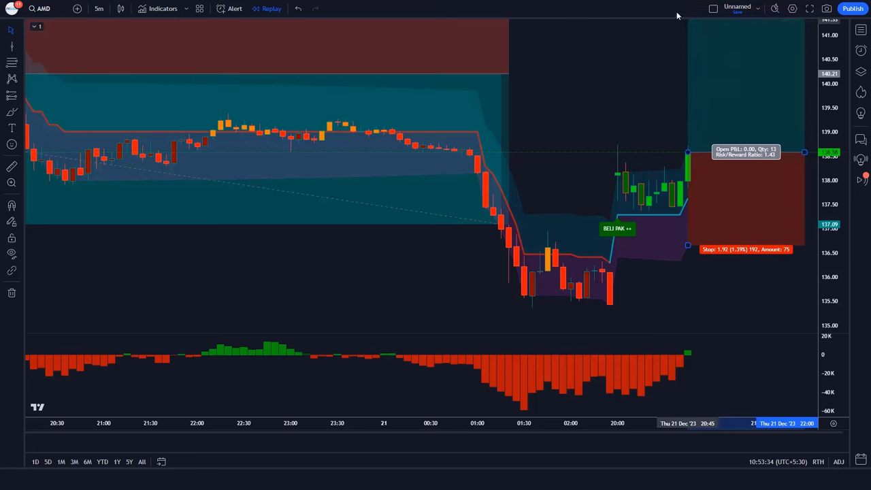
left_click(601, 131)
left_click(462, 409)
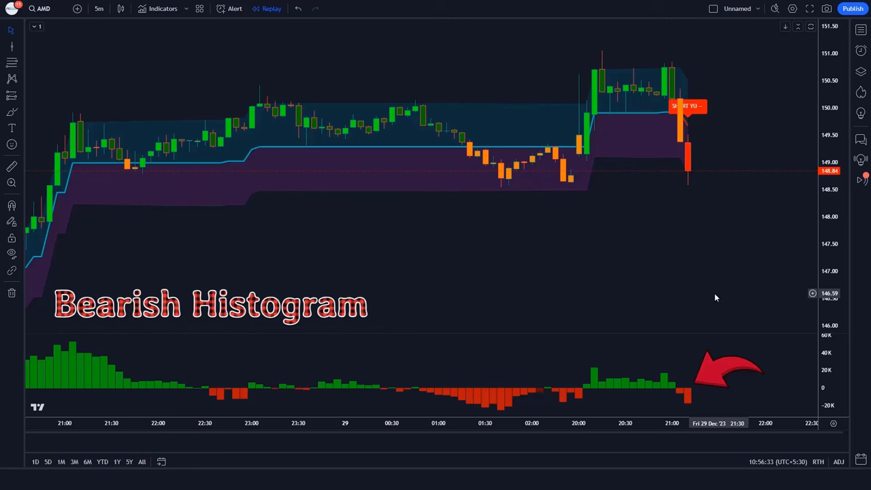
Place a short on the last candle with the stop at about 150.5 and the target near 146.3
left_click(687, 174)
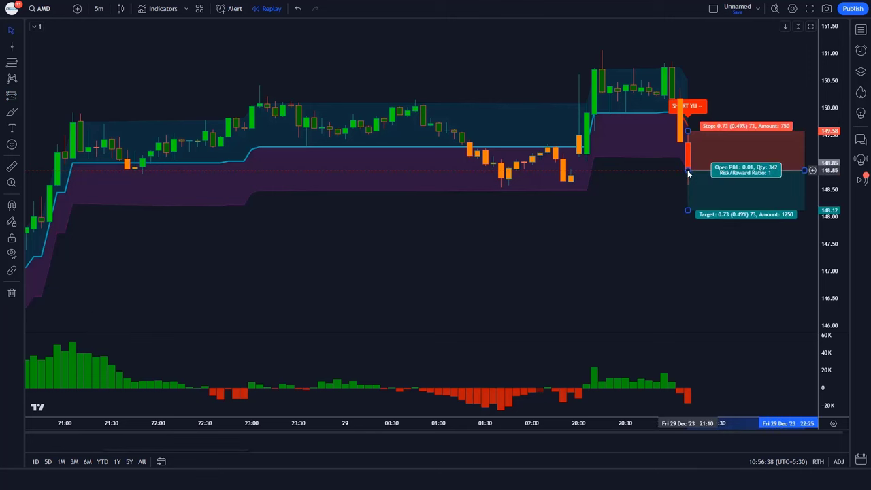
left_click_drag(689, 131, 718, 82)
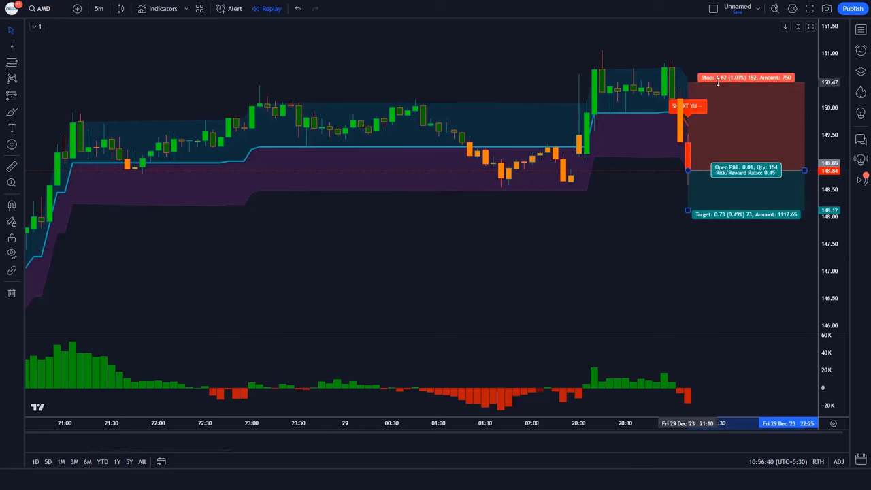
left_click_drag(686, 213, 680, 288)
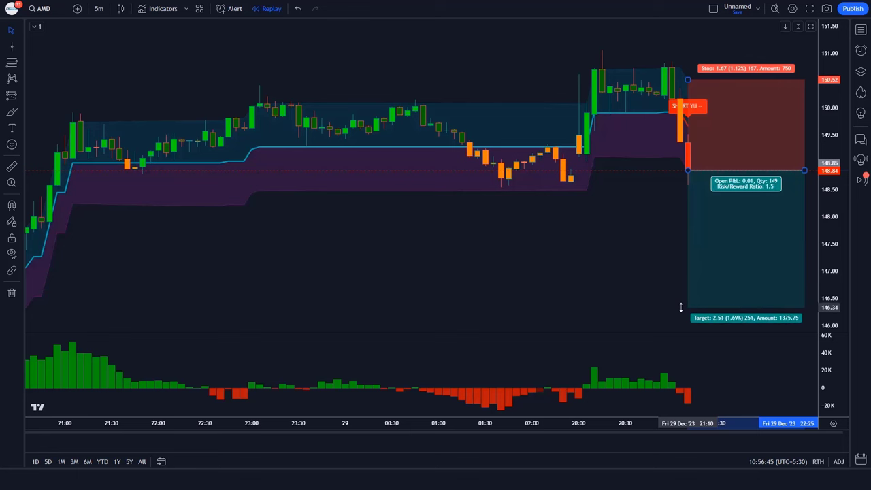
left_click(651, 272)
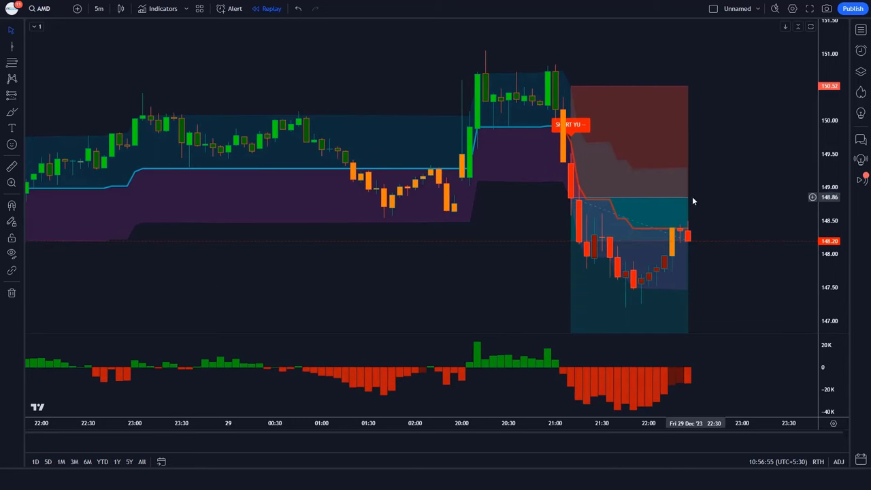
Stretch the short position box out to the price scale and check its P&L as replay runs
left_click_drag(693, 200, 817, 198)
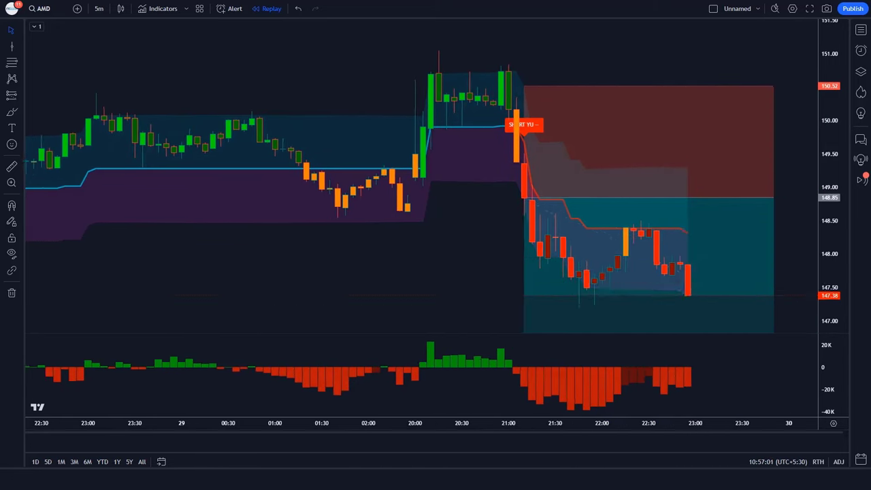
left_click(745, 235)
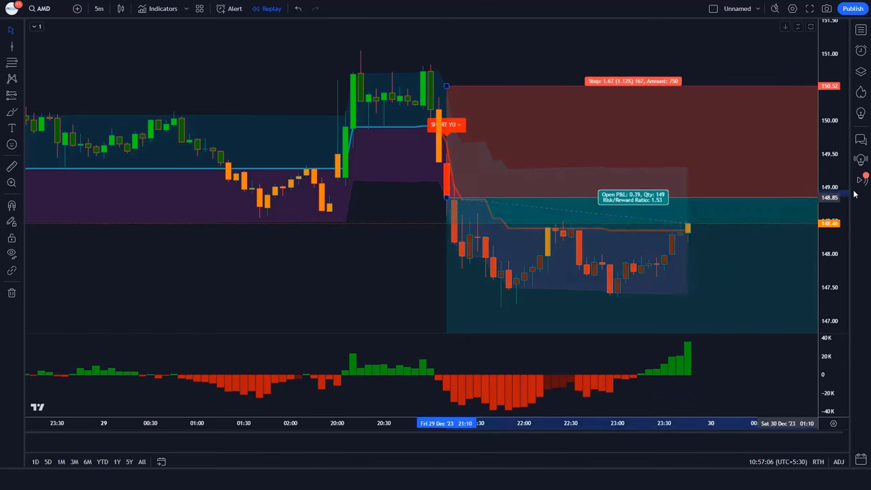
key("Escape")
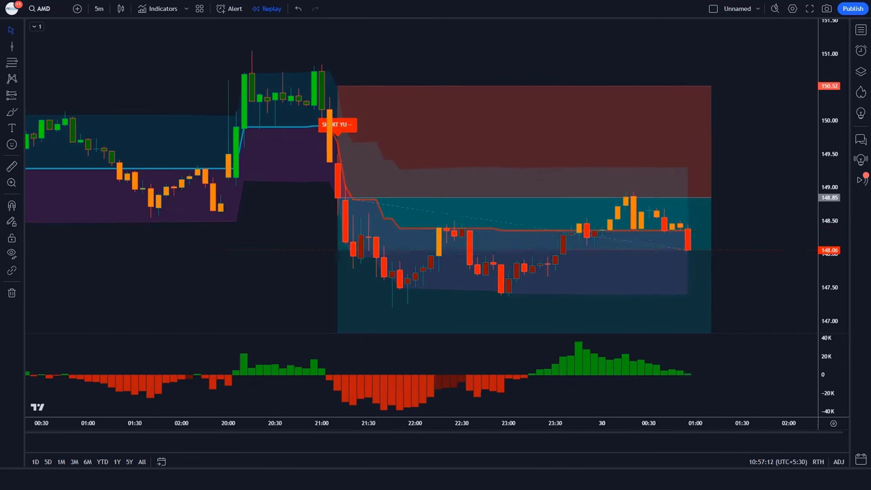
left_click_drag(701, 197, 813, 197)
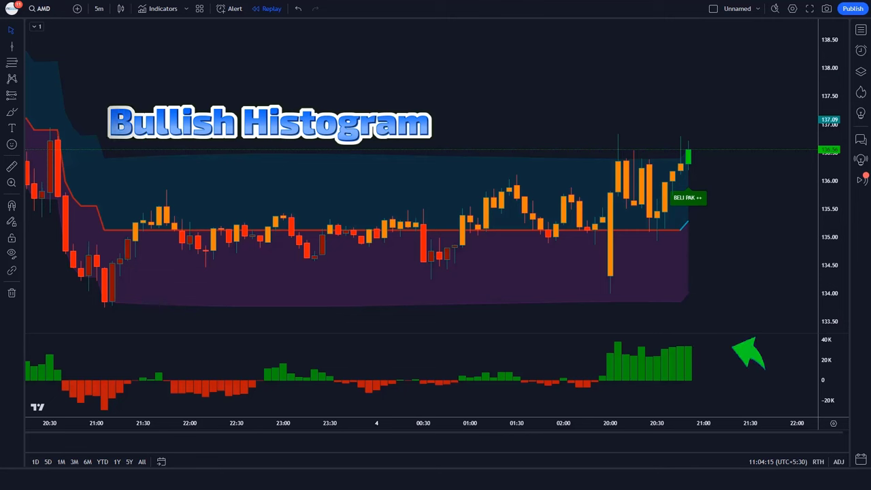
Place a long on the 4 Jan buy-signal candle with the stop at 134.01 and a higher target
left_click(688, 151)
left_click_drag(688, 186, 700, 292)
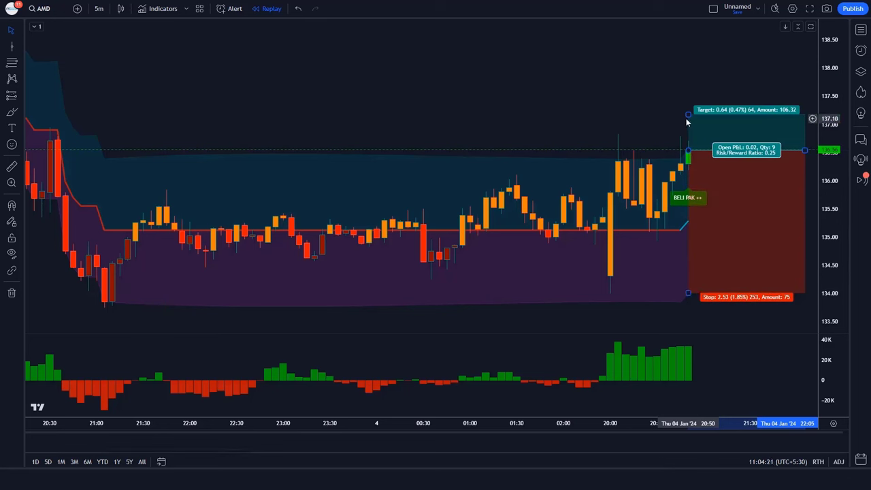
left_click_drag(688, 114, 689, 1)
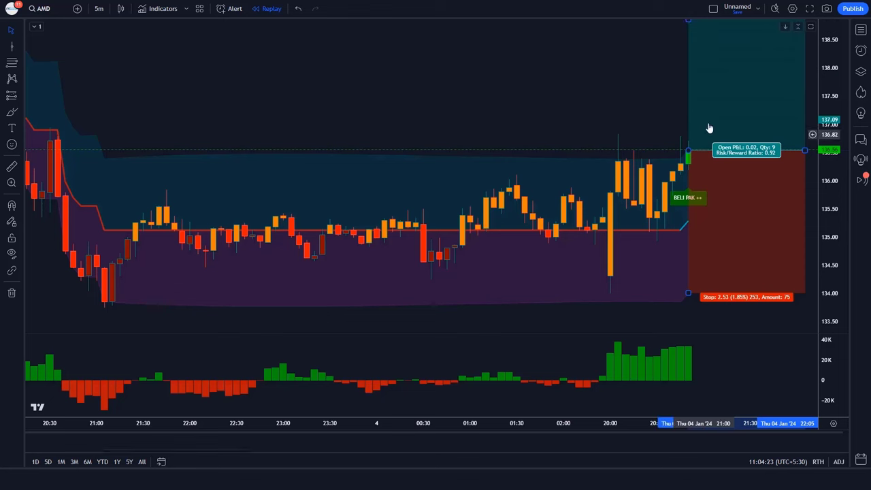
left_click(579, 81)
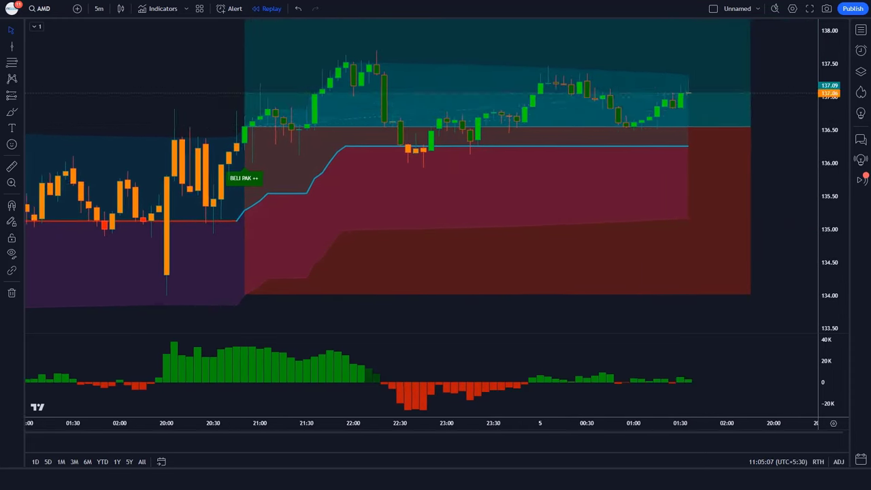
Check the long position's P&L, then pull its box's right edge slightly left
left_click(681, 140)
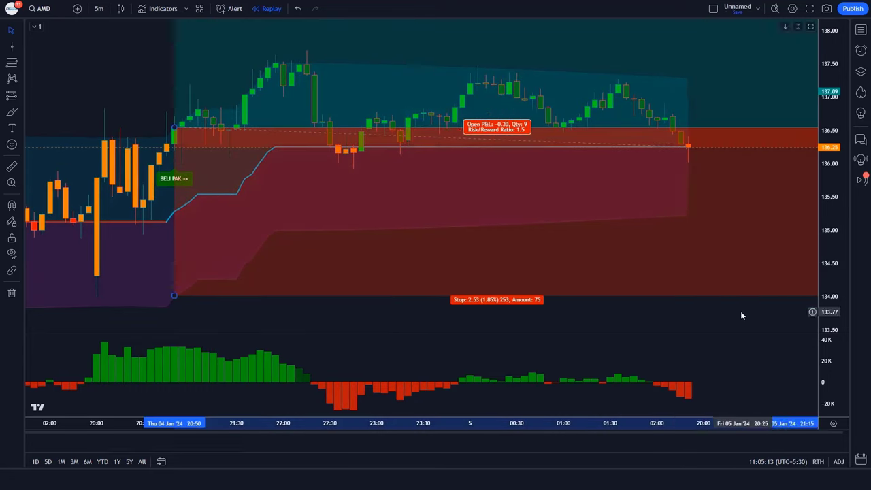
left_click(742, 315)
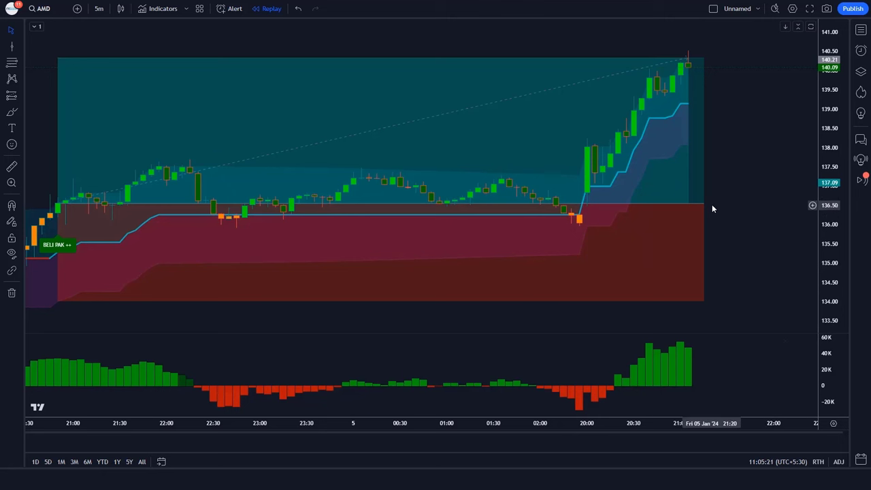
left_click_drag(704, 205, 697, 259)
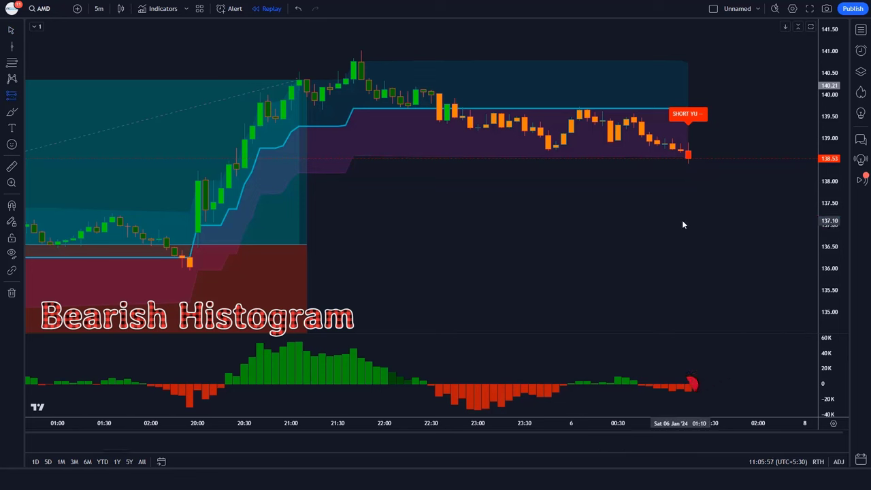
Place a short position on the latest candle with stop 140.74 and target 135.23
left_click(688, 158)
left_click_drag(698, 102, 714, 61)
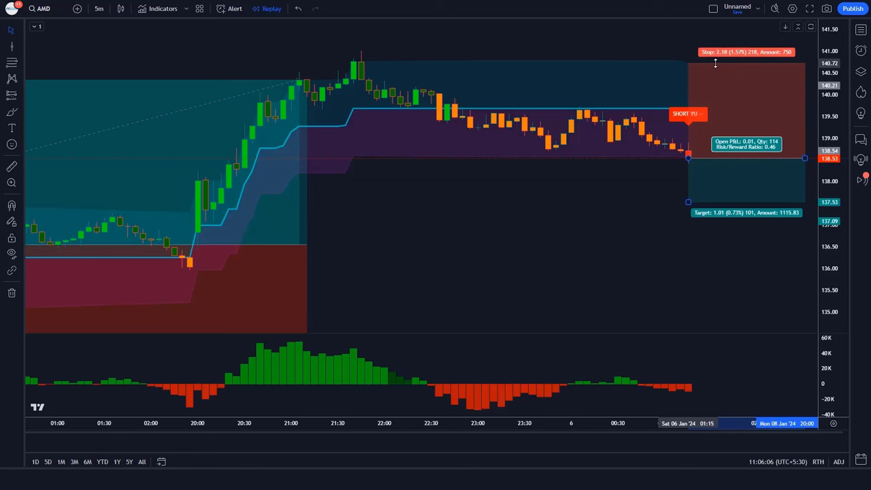
left_click_drag(688, 202, 681, 302)
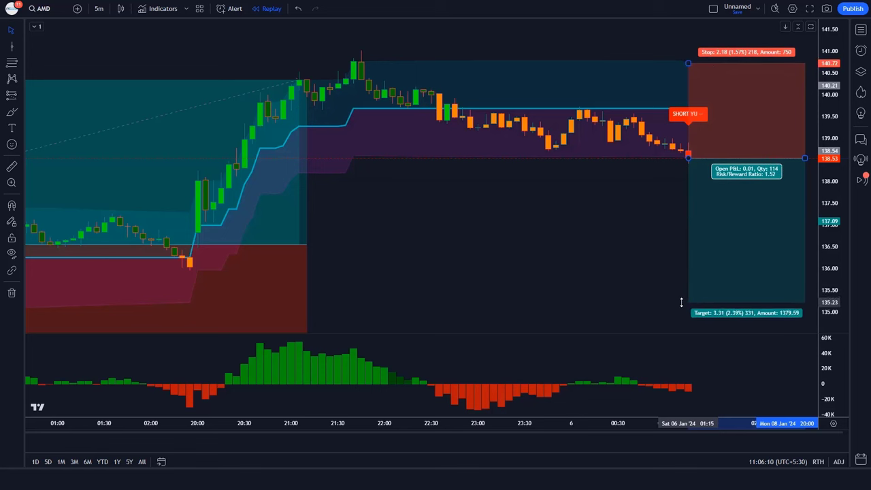
left_click(637, 277)
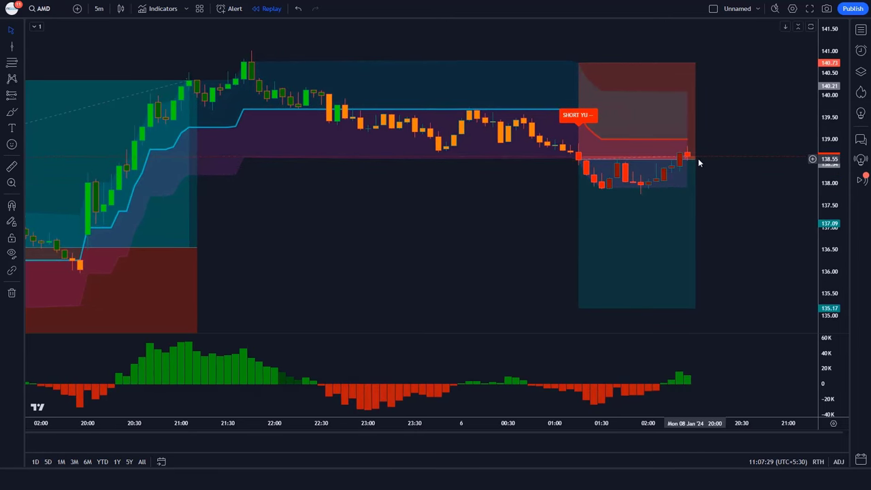
Stretch the short position box to the chart edge to show its result, then narrow it back
left_click_drag(695, 158, 817, 158)
left_click(517, 262)
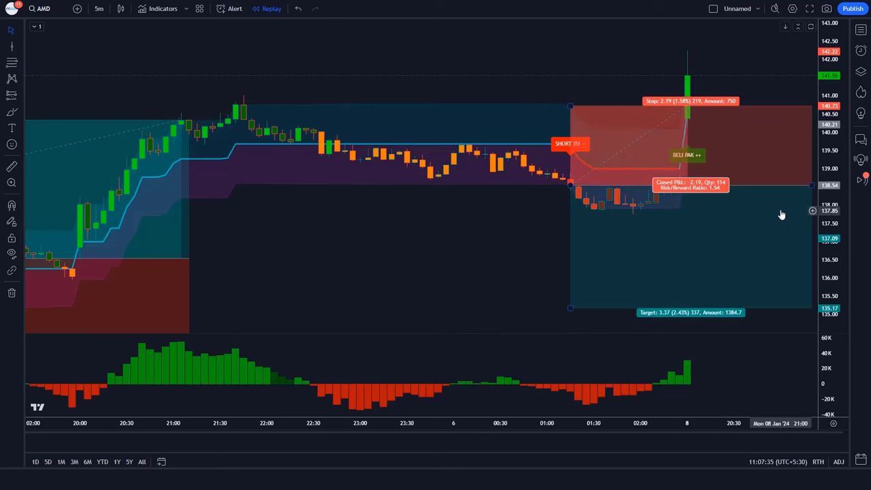
left_click_drag(811, 185, 679, 194)
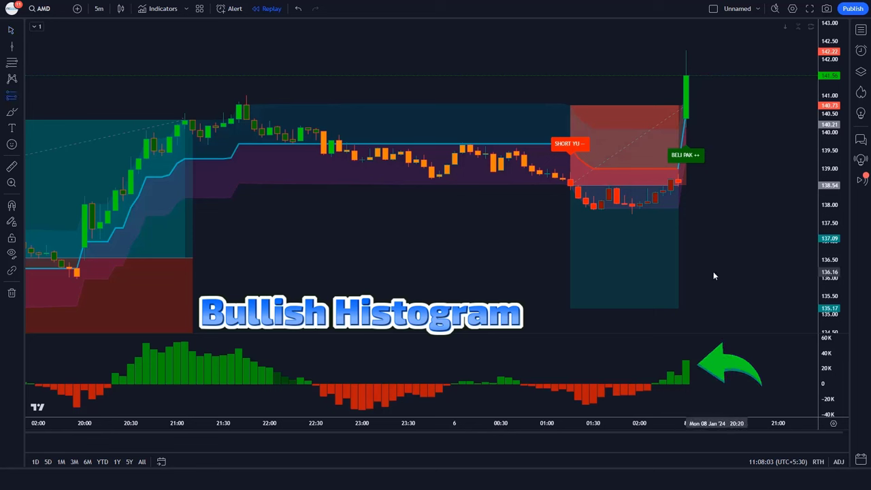
Place a long position at the top of the 8 Jan buy-signal candle with stop about 139.23
left_click(686, 76)
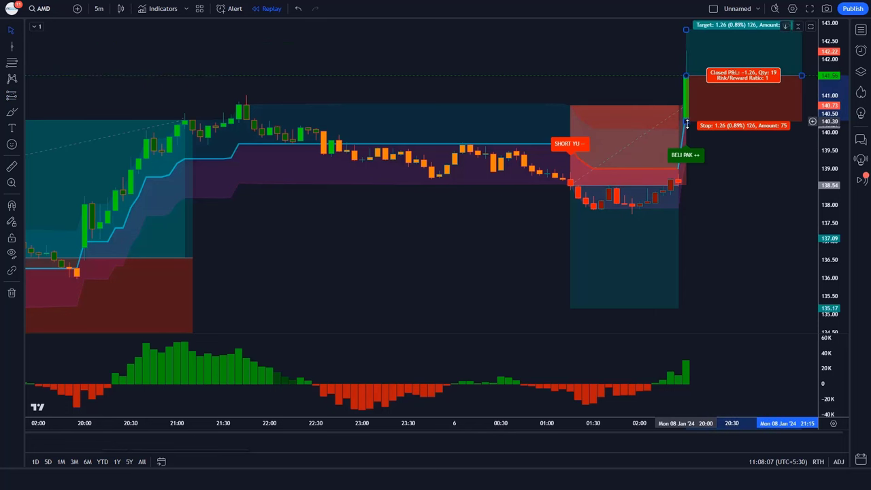
left_click_drag(687, 124, 709, 160)
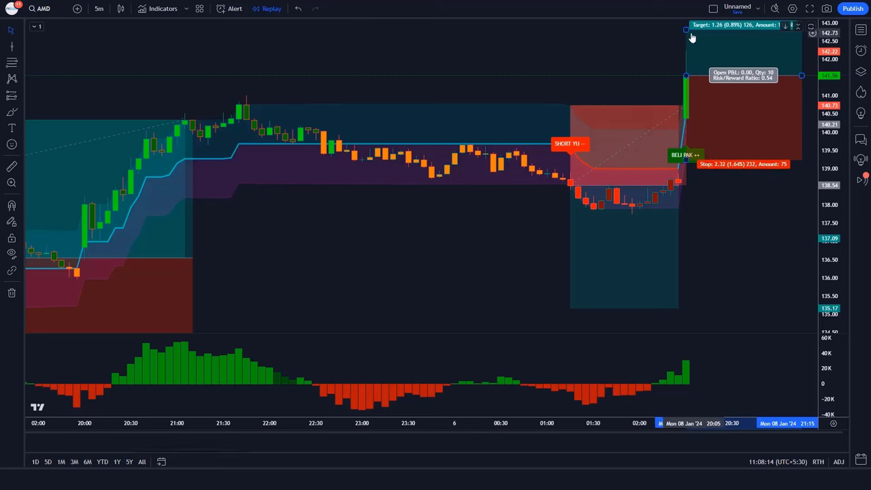
left_click(641, 39)
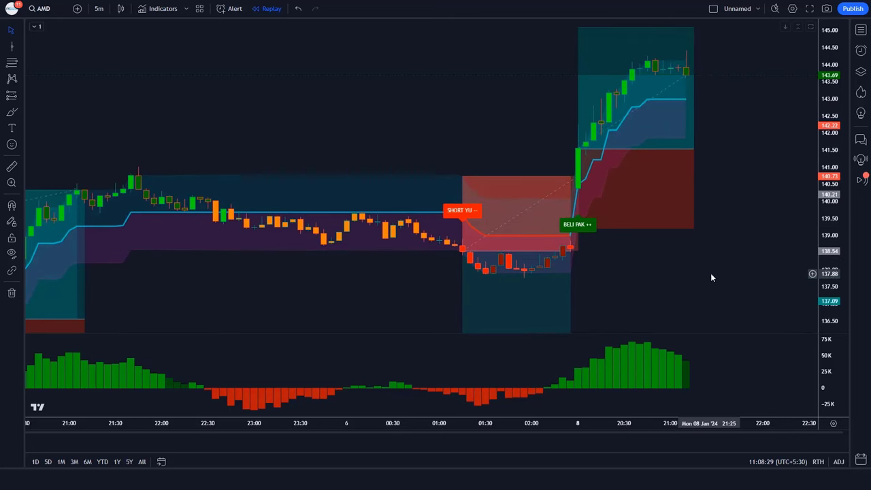
Select the long position to view its target and P&L labels, then deselect it
left_click(700, 149)
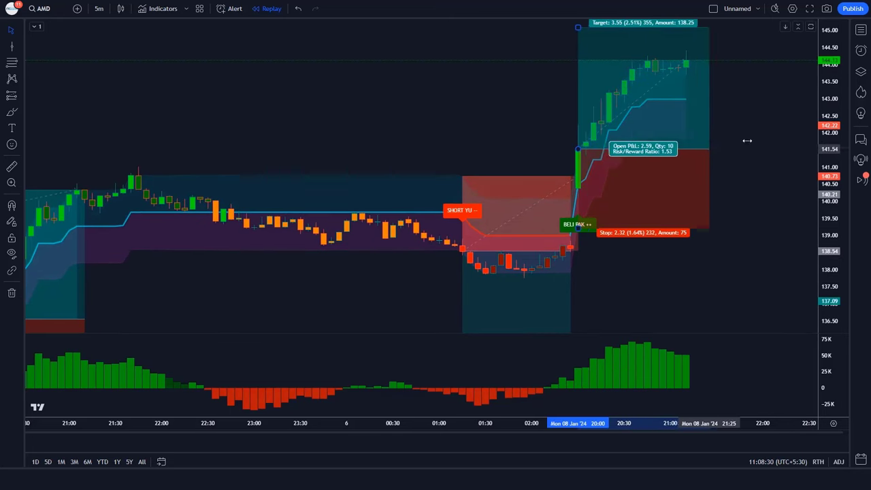
left_click(714, 288)
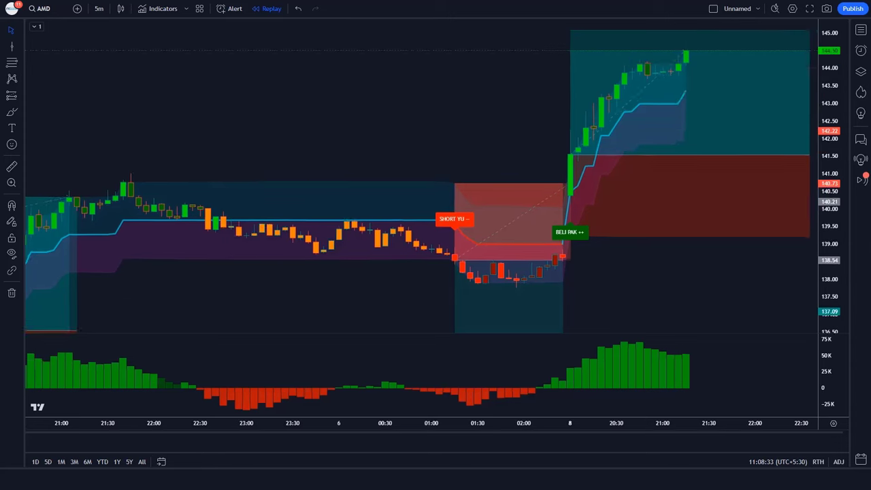